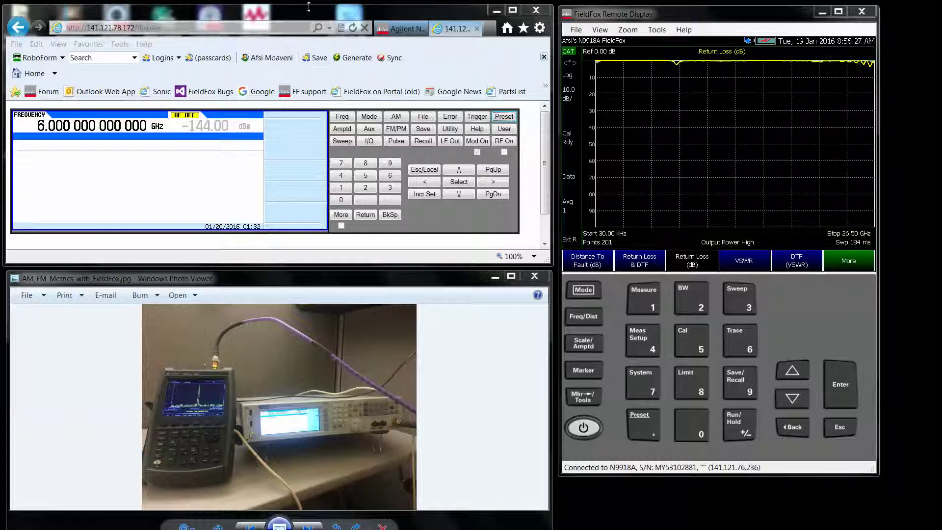
Switch the FieldFox to Spectrum Analyzer mode, sweeping the full 26.5 GHz span.
left_click(200, 115)
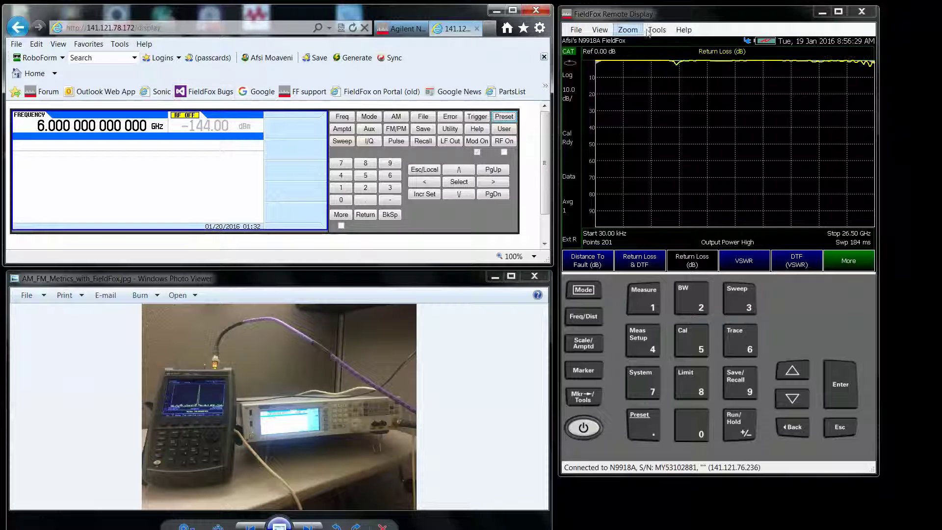
left_click(667, 15)
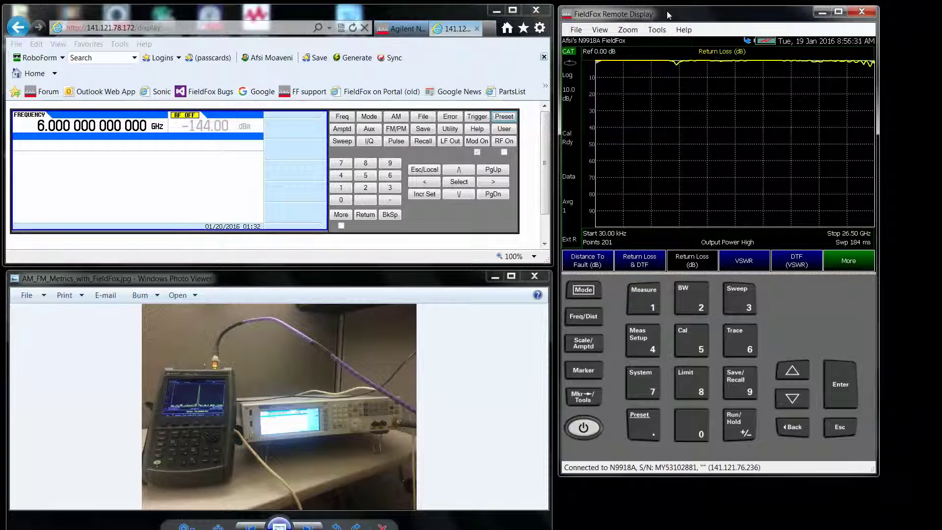
left_click(582, 290)
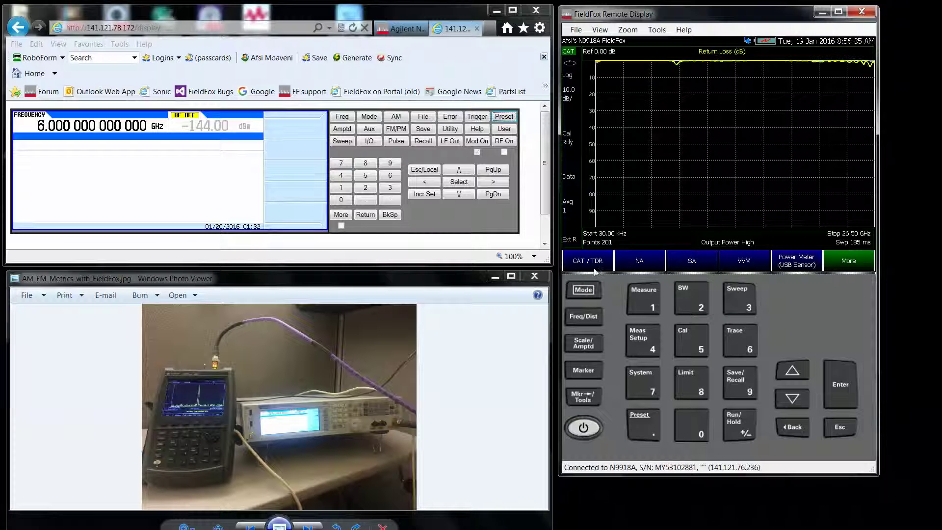
left_click(702, 270)
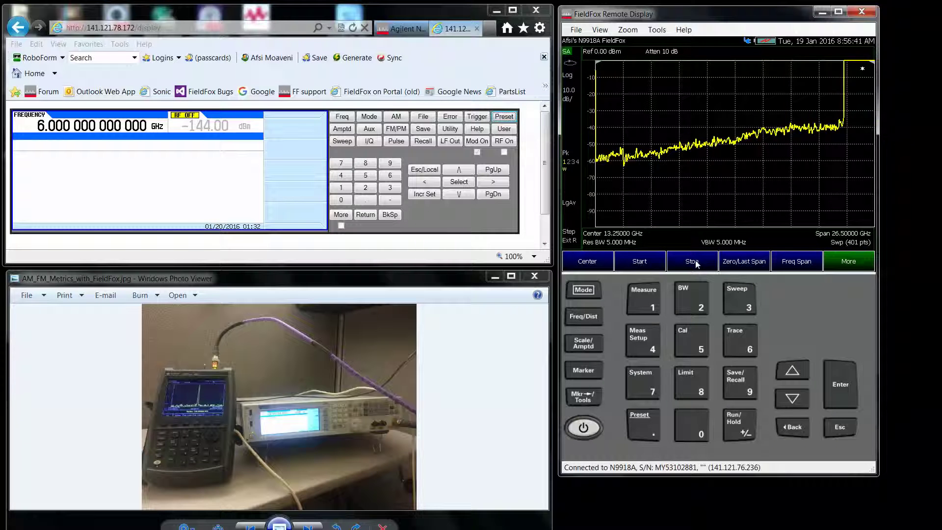
left_click(342, 116)
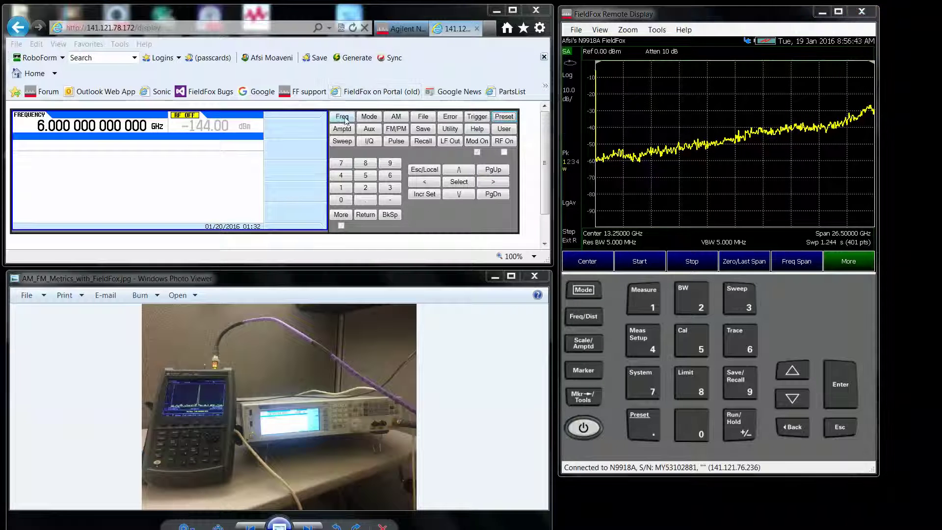
Set the EXG to 580 kHz at -5 dBm and switch the RF output on.
left_click(364, 179)
left_click(341, 199)
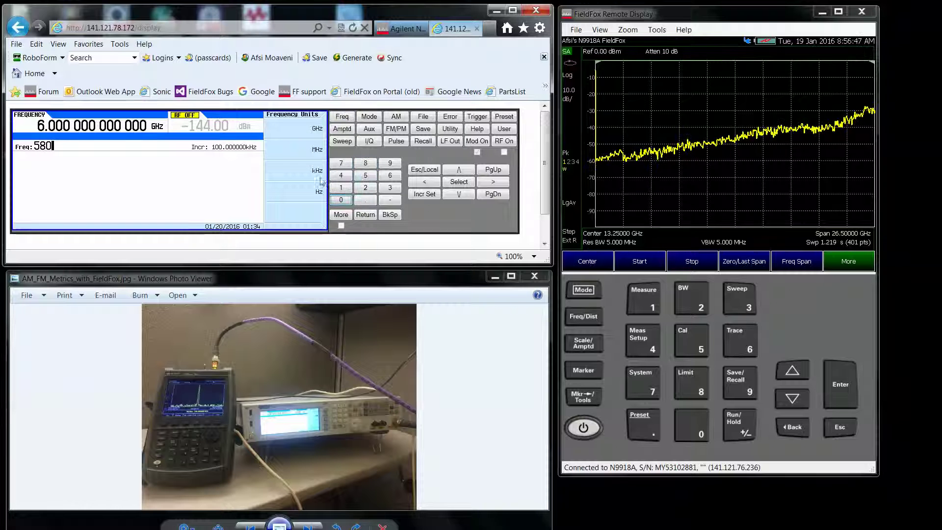
left_click(319, 172)
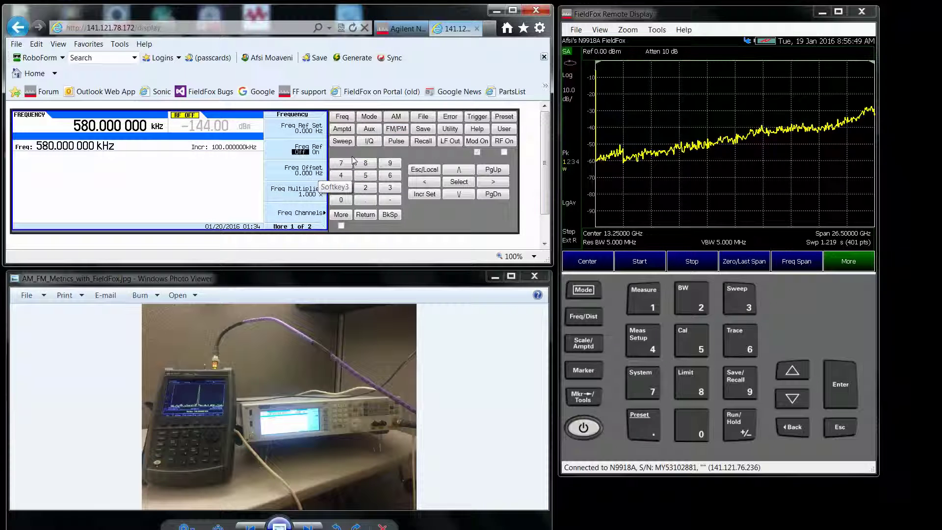
left_click(340, 130)
type("-5")
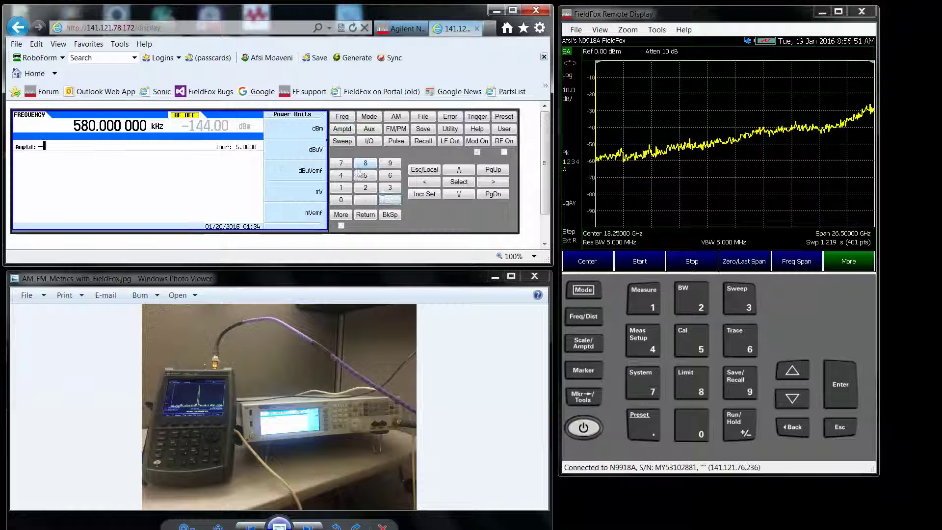
left_click(314, 131)
left_click(504, 140)
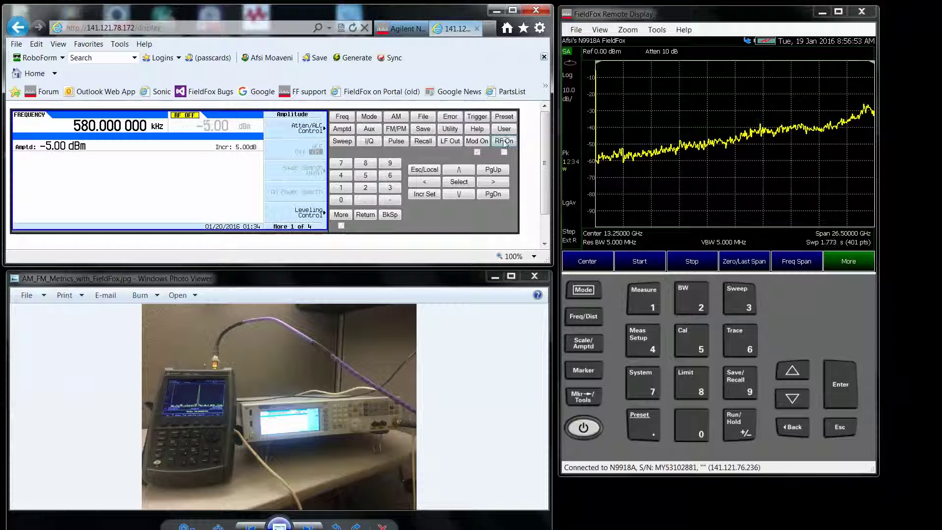
Centre the spectrum on 580 kHz with a 5 kHz span and peak marker M1 (-5.111 dBm).
left_click(593, 267)
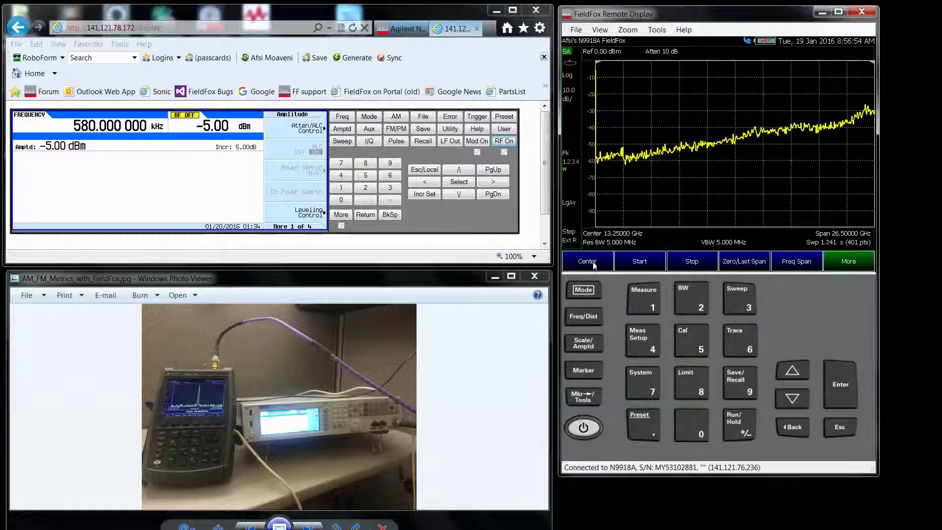
left_click(693, 332)
left_click(691, 383)
left_click(695, 435)
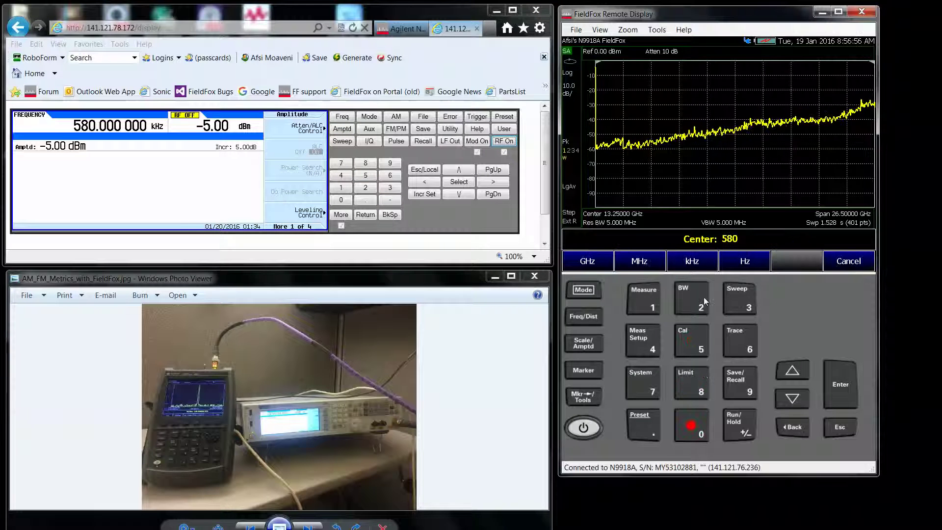
left_click(691, 261)
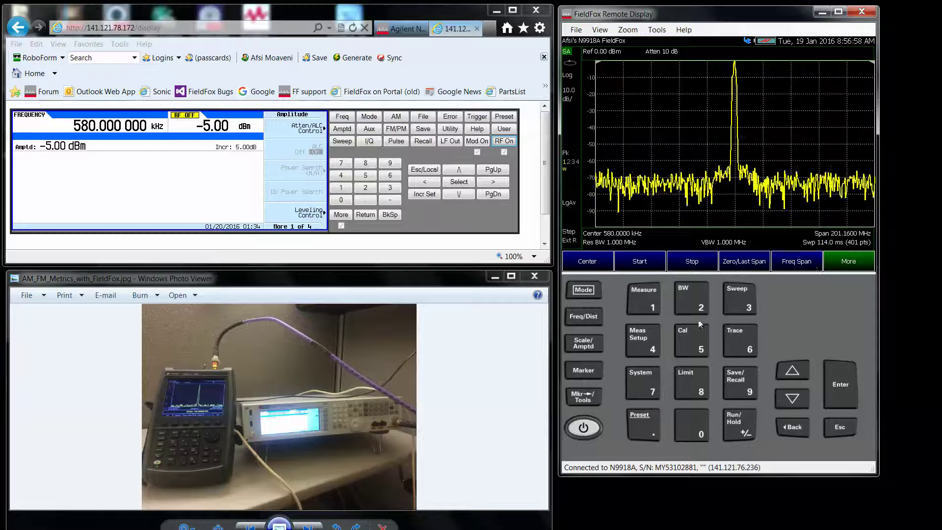
left_click(812, 264)
left_click(691, 341)
left_click(703, 268)
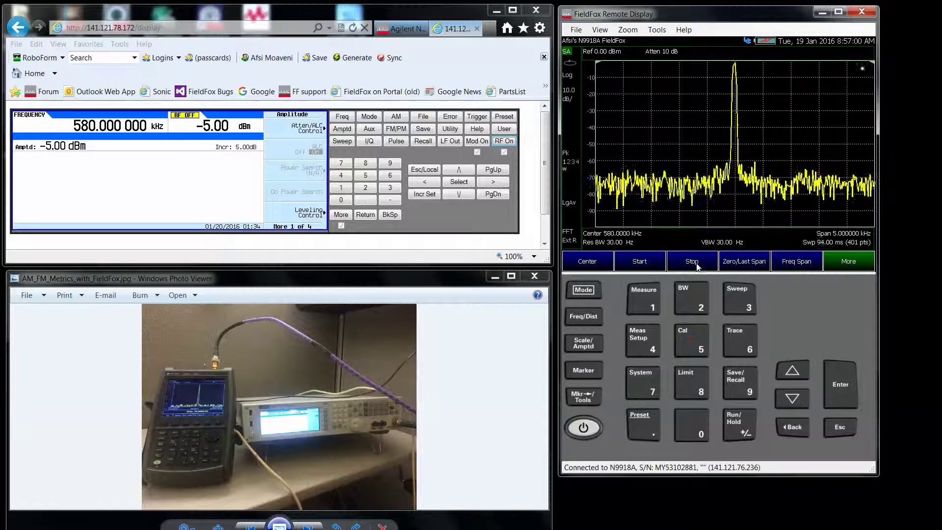
left_click(583, 396)
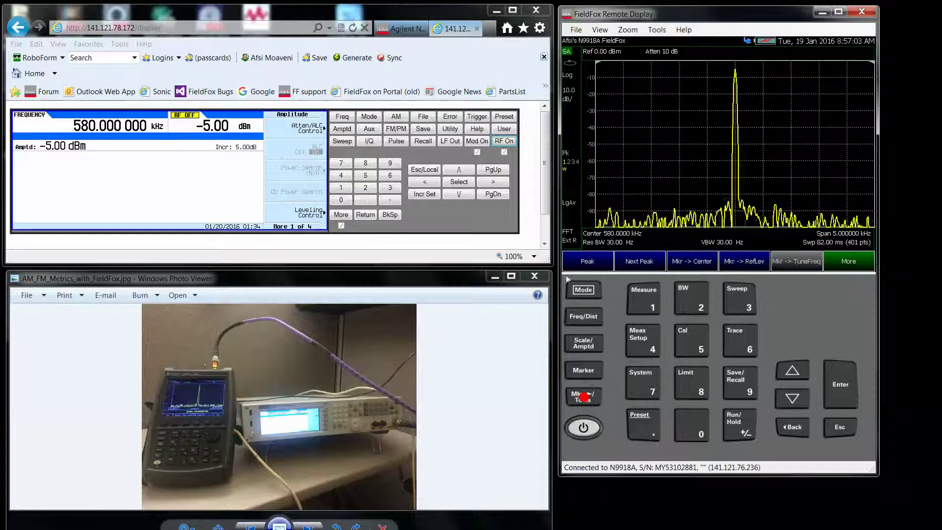
left_click(584, 270)
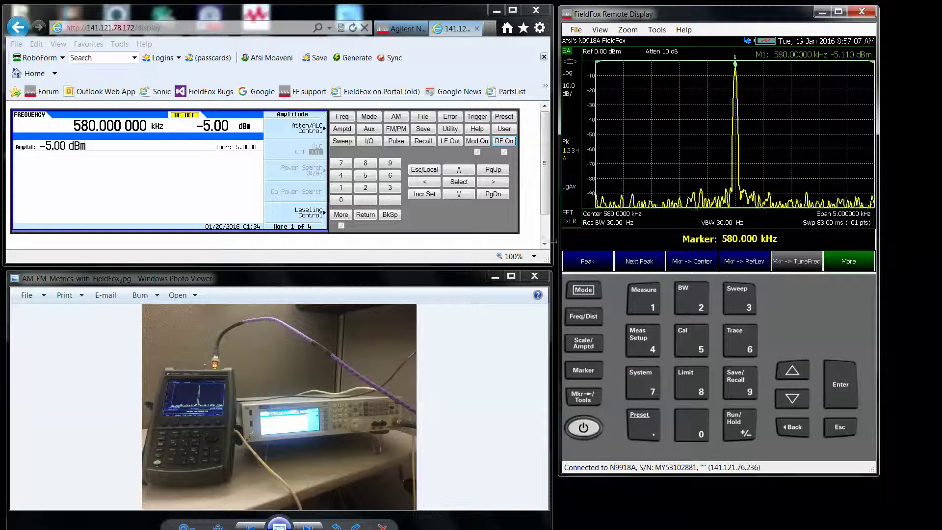
Turn on EXG amplitude modulation with a 400 Hz sine and 40% depth.
left_click(396, 118)
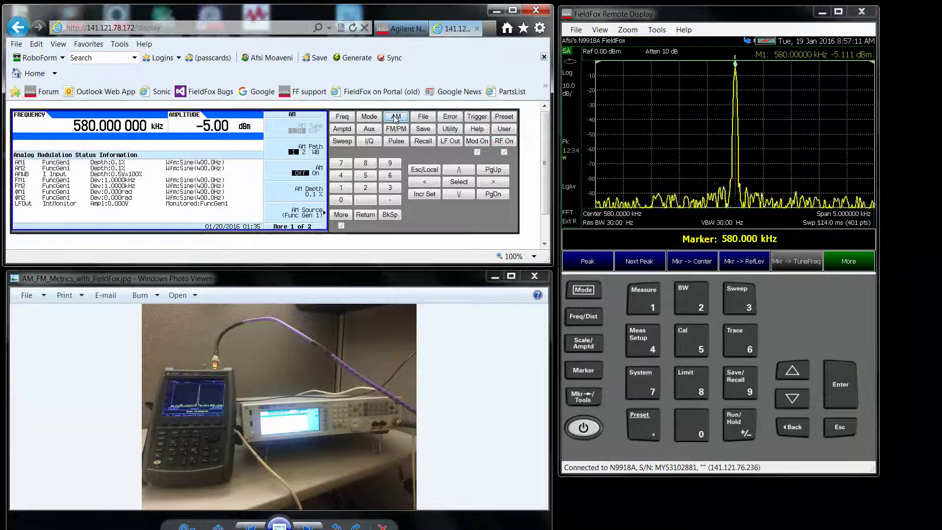
left_click(316, 173)
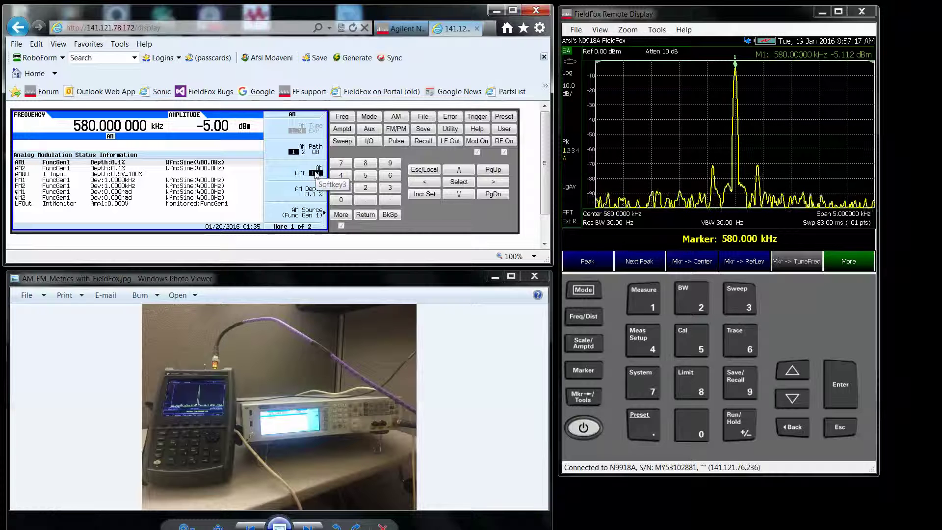
left_click(340, 215)
left_click(312, 128)
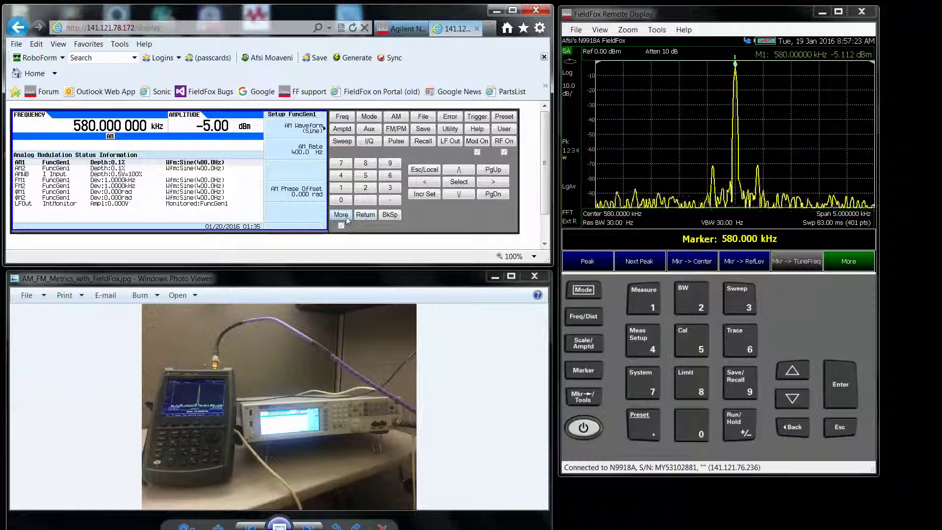
left_click(369, 217)
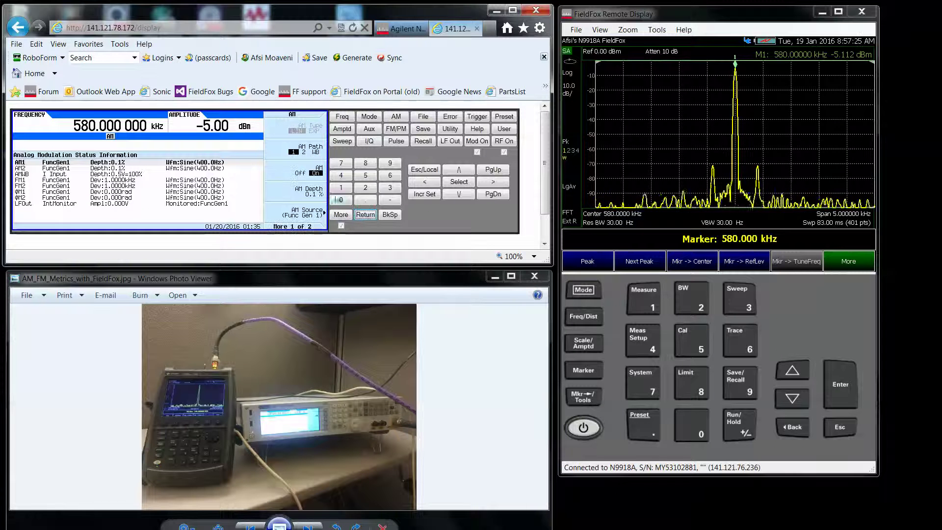
left_click(342, 175)
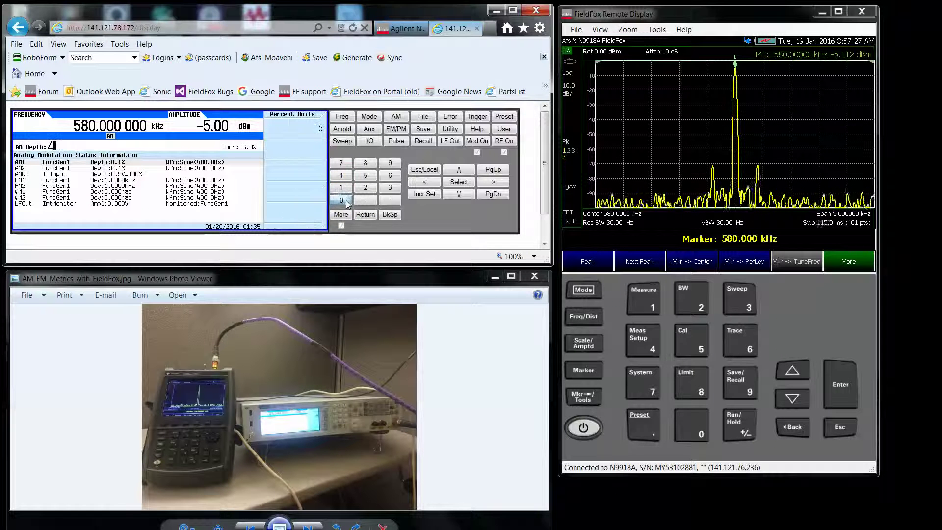
left_click(341, 200)
left_click(313, 129)
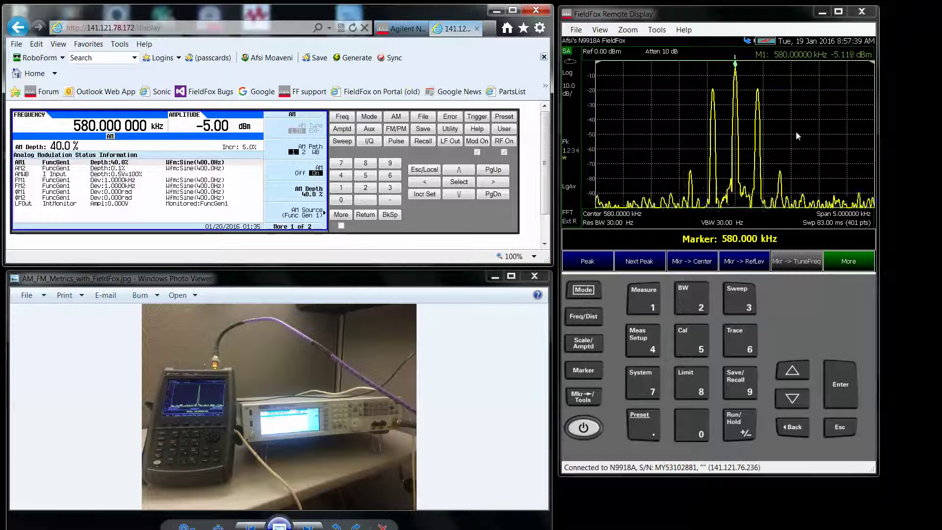
Open Analog Demod AM Metrics on the FieldFox, reading 39.79% depth at 400 Hz.
left_click(841, 427)
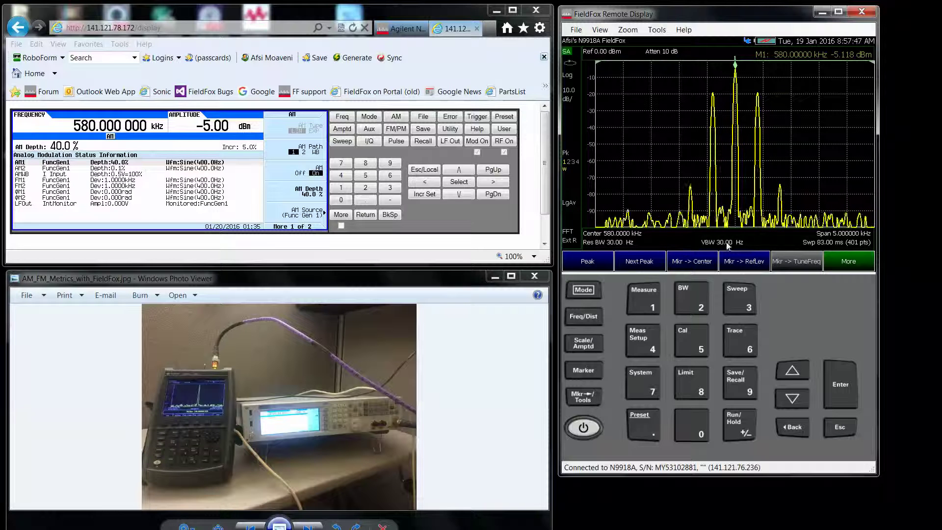
left_click(653, 295)
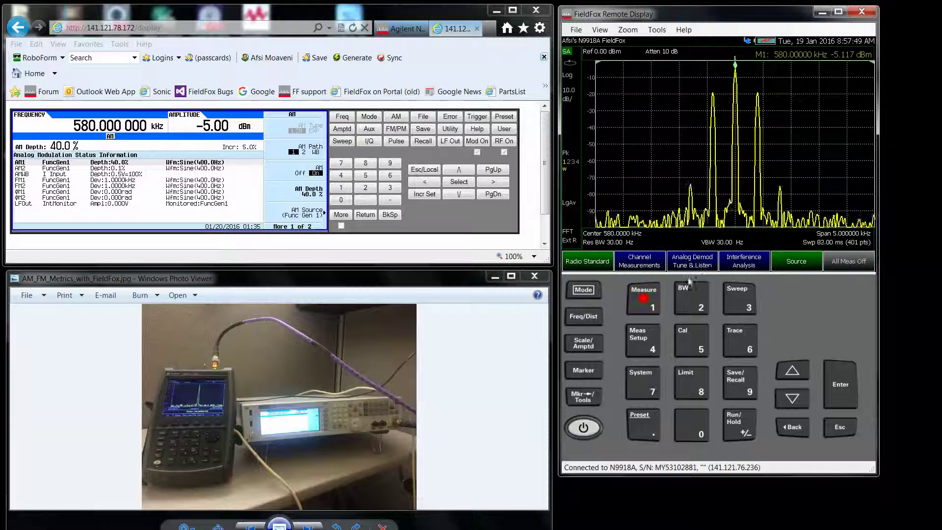
left_click(702, 265)
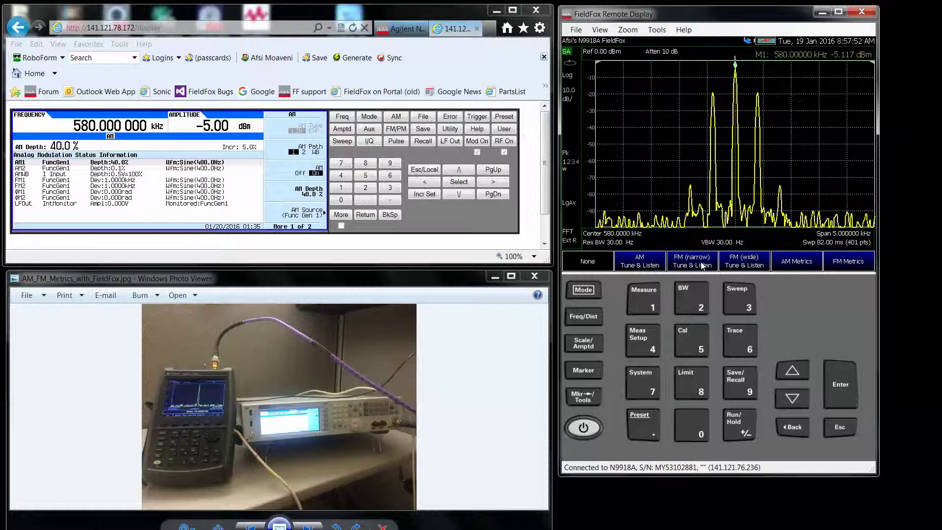
left_click(797, 262)
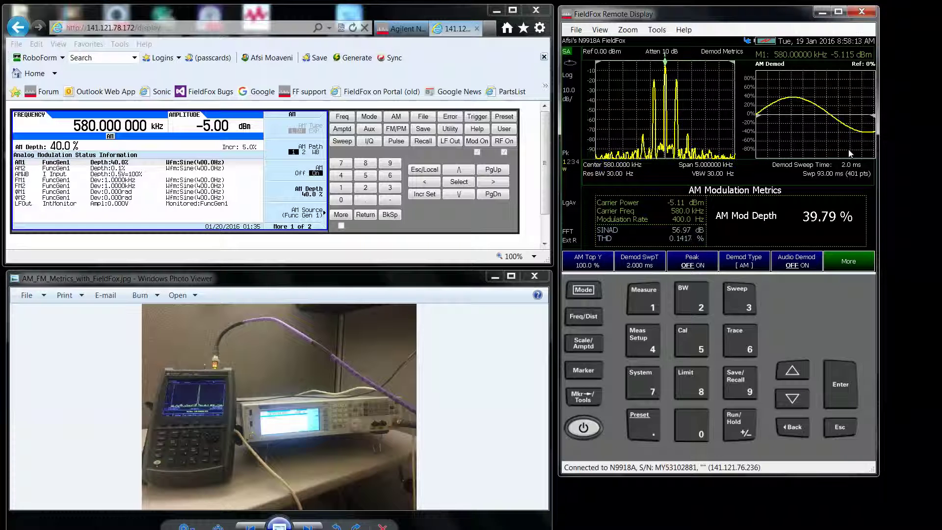
Set the demodulation sweep time to 4 ms.
left_click(656, 260)
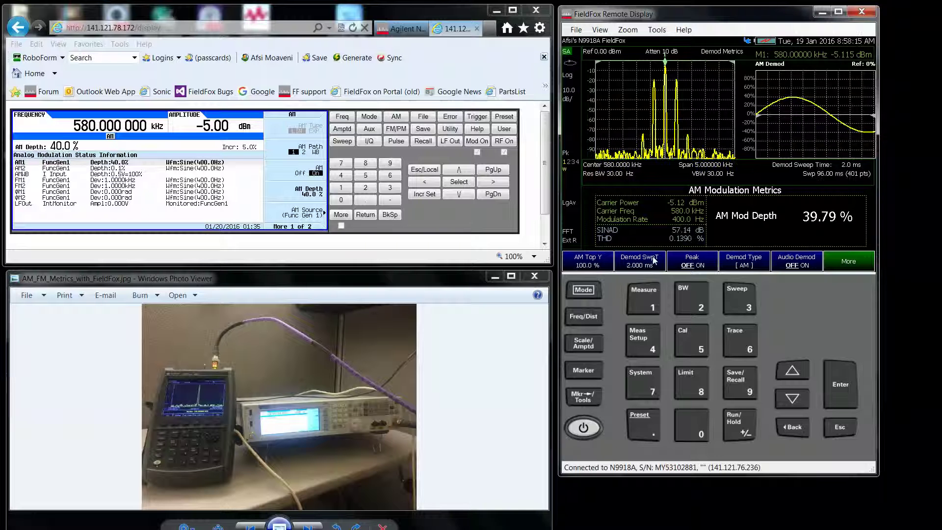
left_click(640, 343)
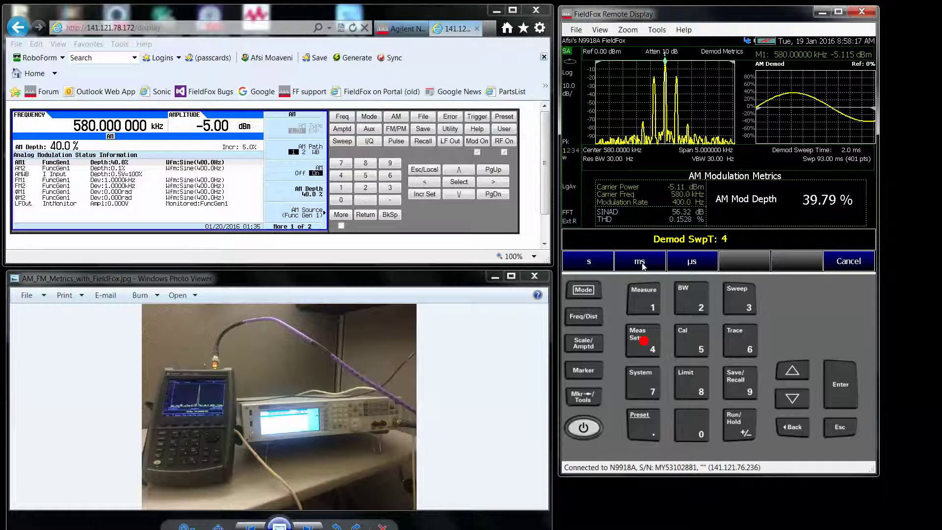
left_click(692, 260)
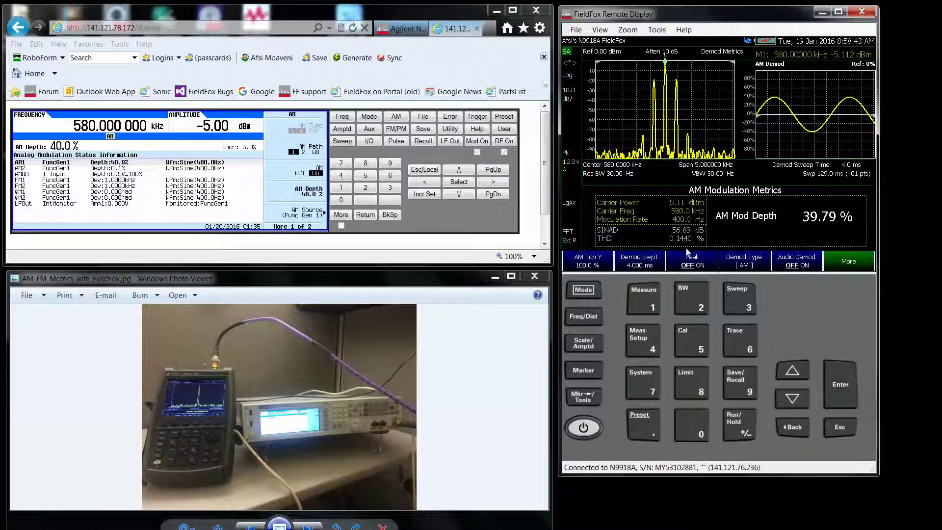
Enable the Peak readings (41.95%, -41.05%) and audio demodulation in the AM metrics.
left_click(706, 265)
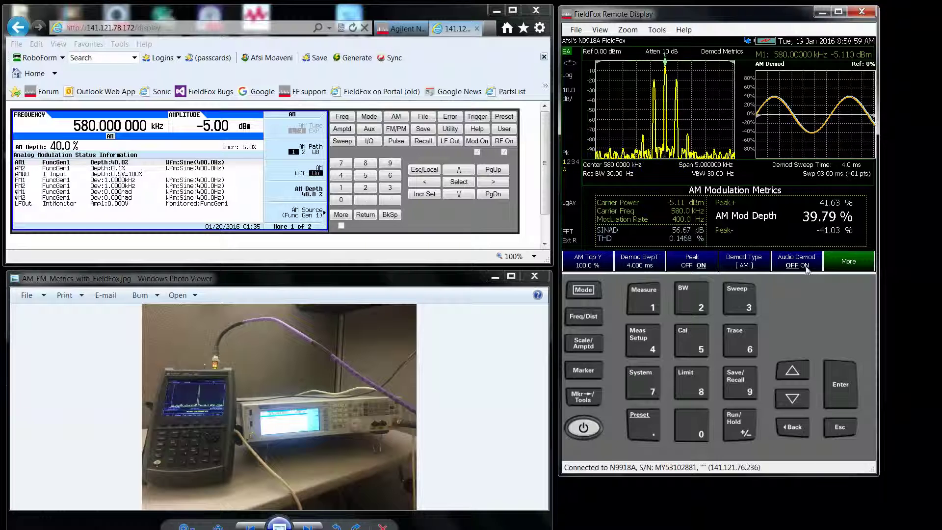
left_click(806, 269)
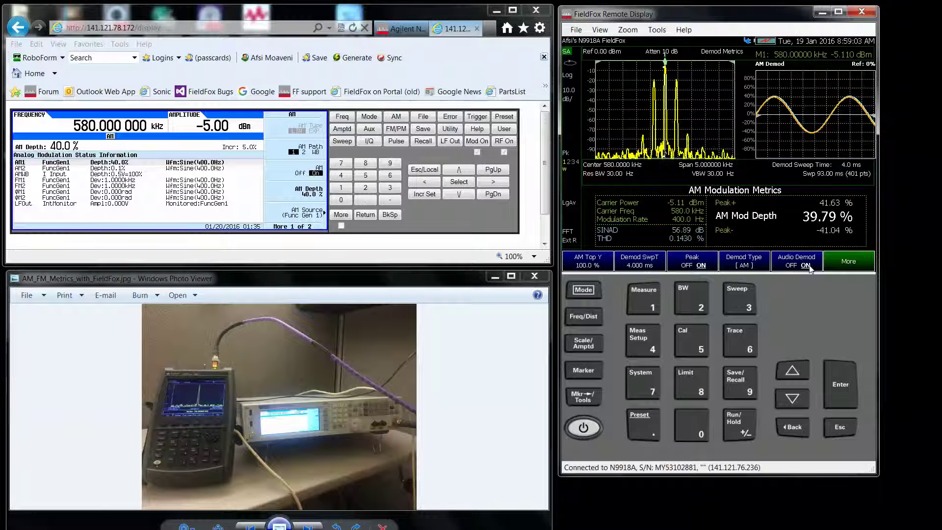
left_click(852, 268)
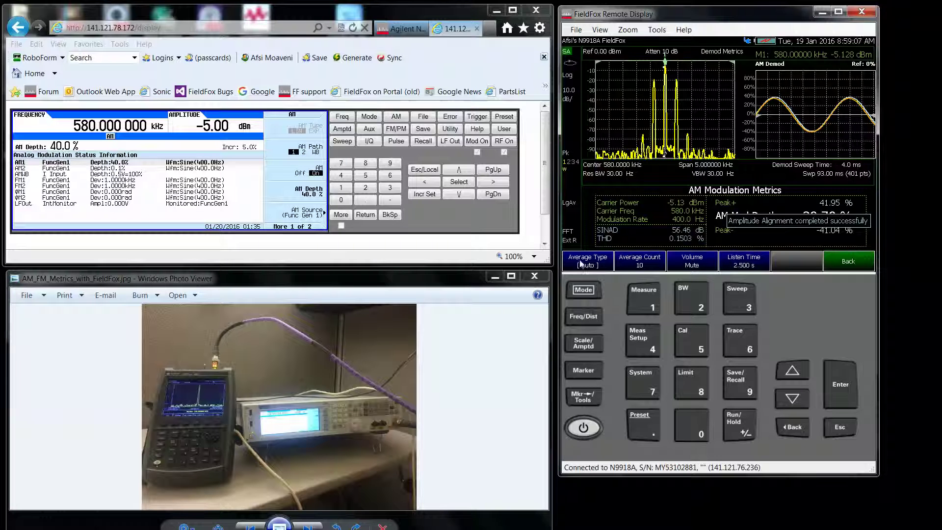
left_click(860, 265)
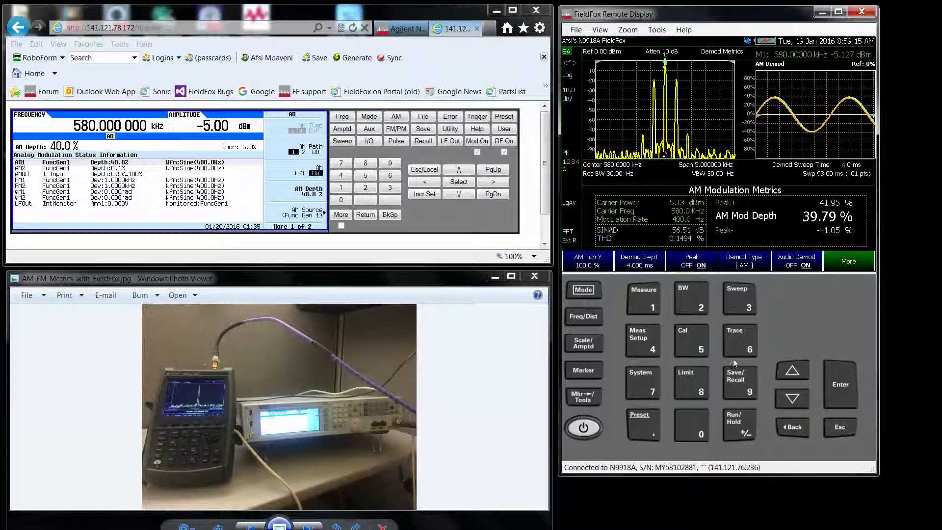
Preset the FieldFox to factory defaults and turn off AM on the generator.
left_click(652, 431)
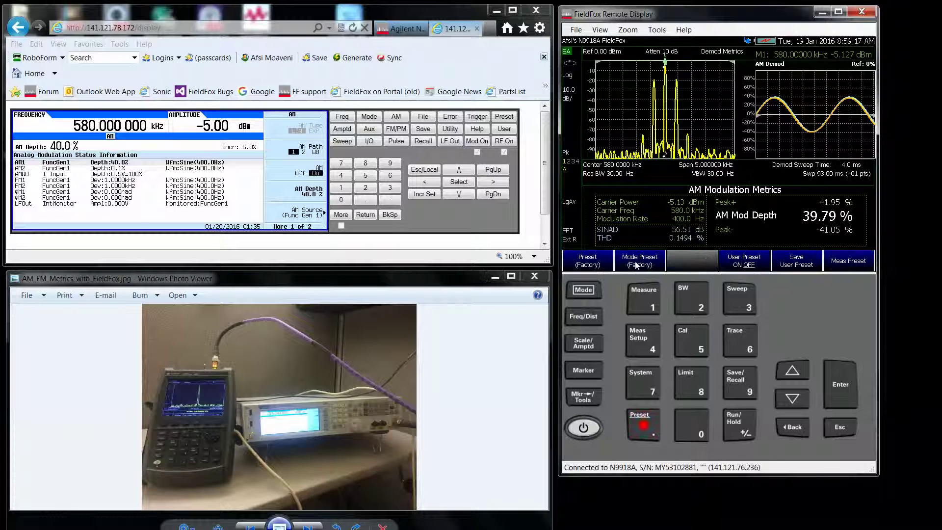
left_click(588, 261)
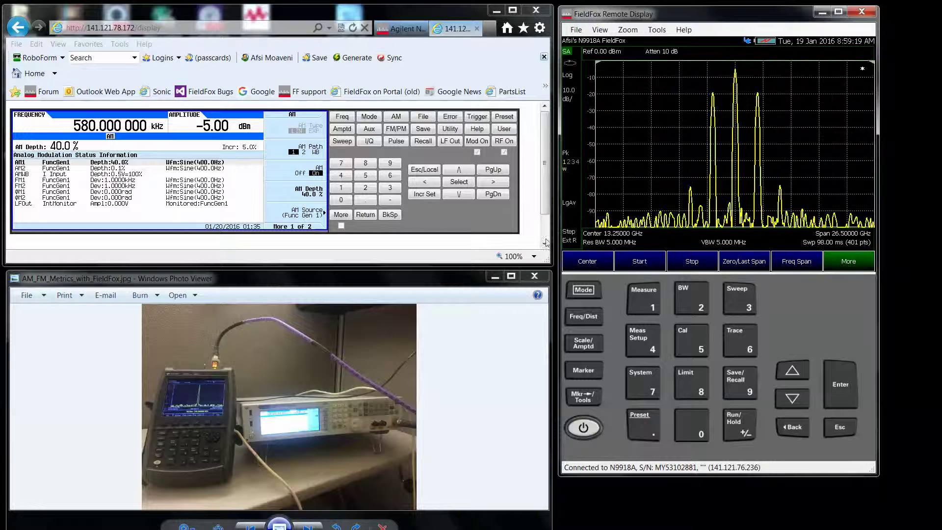
left_click(298, 172)
left_click(307, 173)
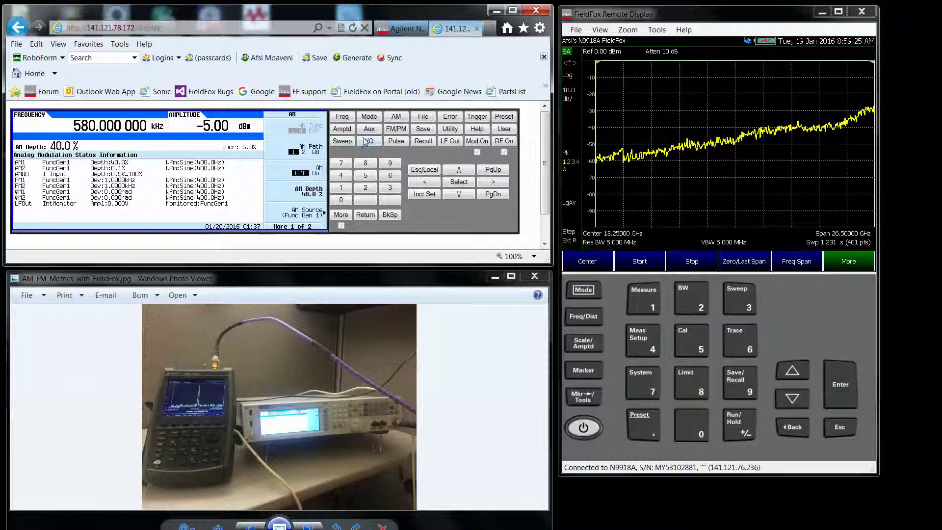
left_click(396, 129)
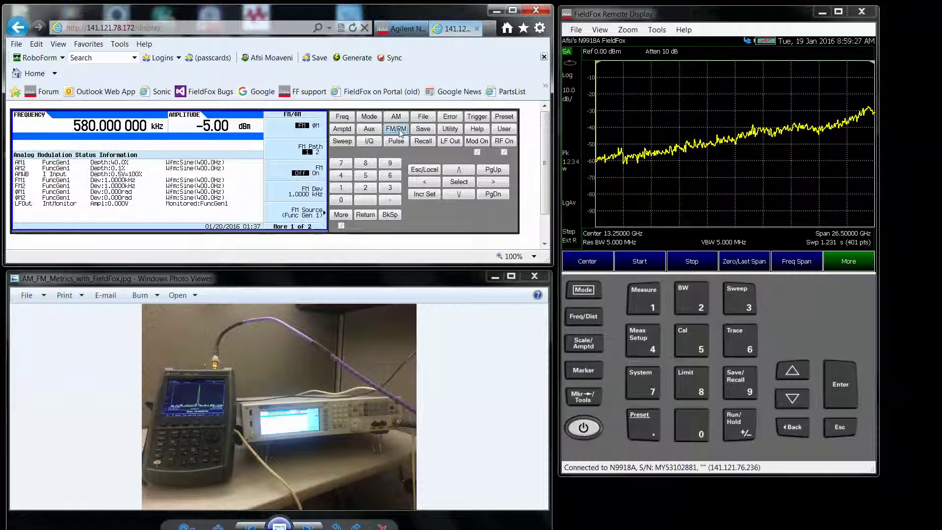
Enter a generator carrier frequency of 410 MHz.
left_click(343, 116)
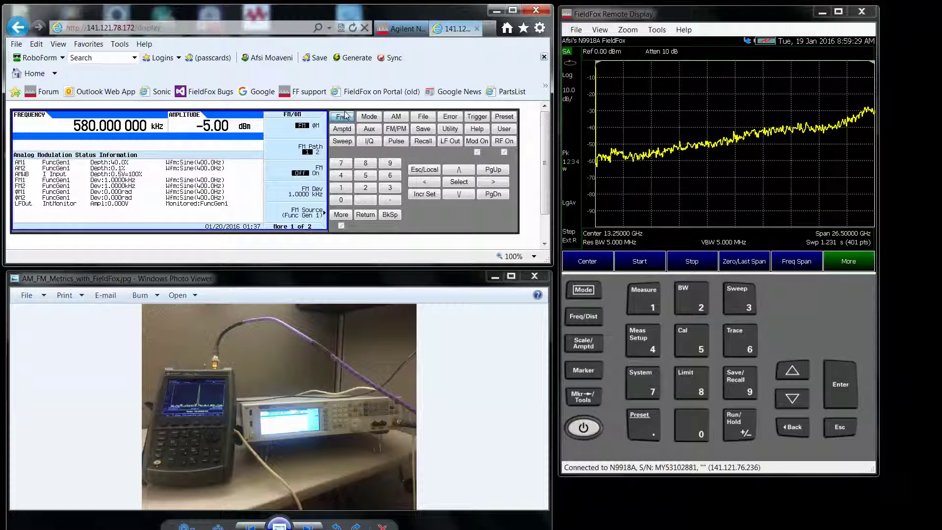
left_click(342, 176)
left_click(341, 187)
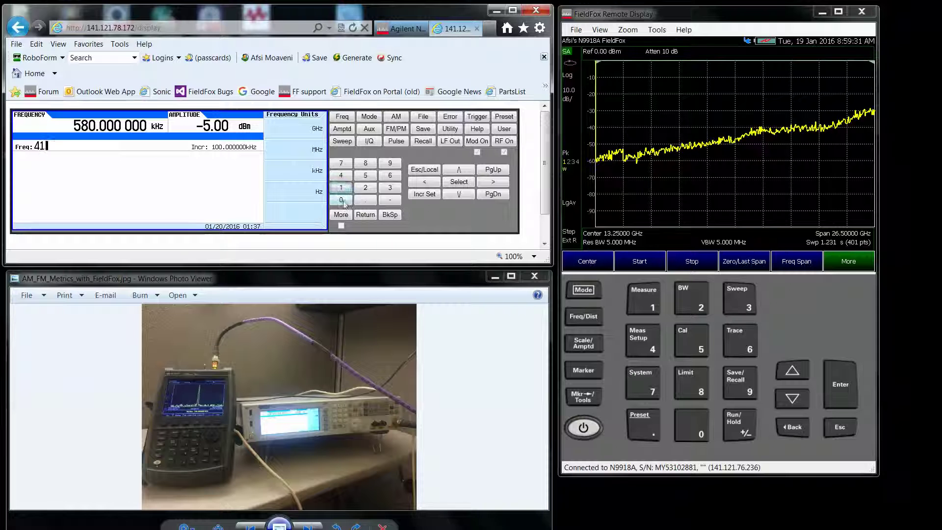
left_click(341, 200)
left_click(315, 149)
Centre the FieldFox spectrum at 140 MHz with a 25 kHz span.
left_click(589, 265)
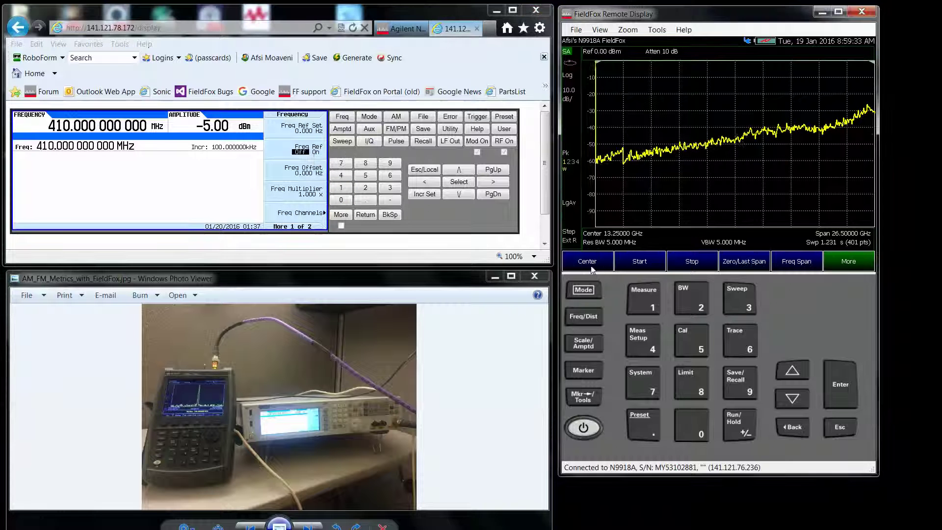
left_click(644, 298)
left_click(654, 342)
left_click(693, 420)
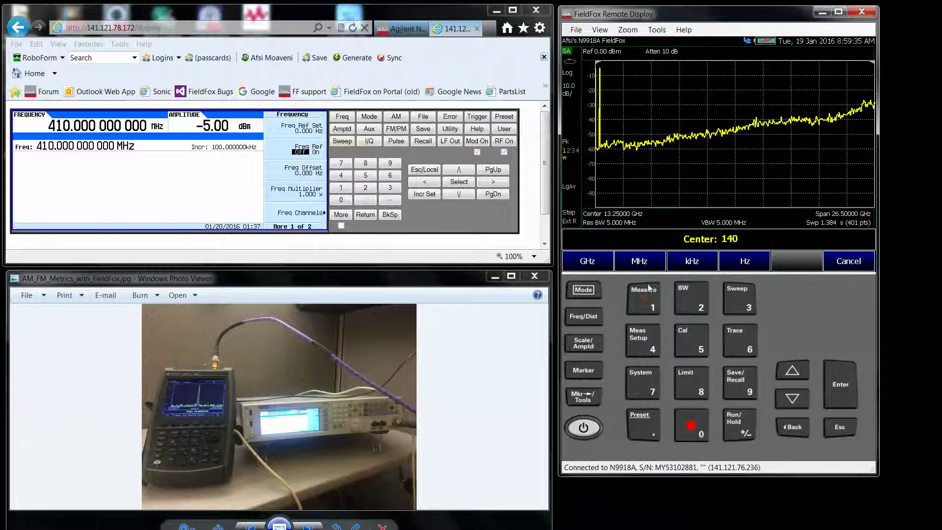
left_click(638, 263)
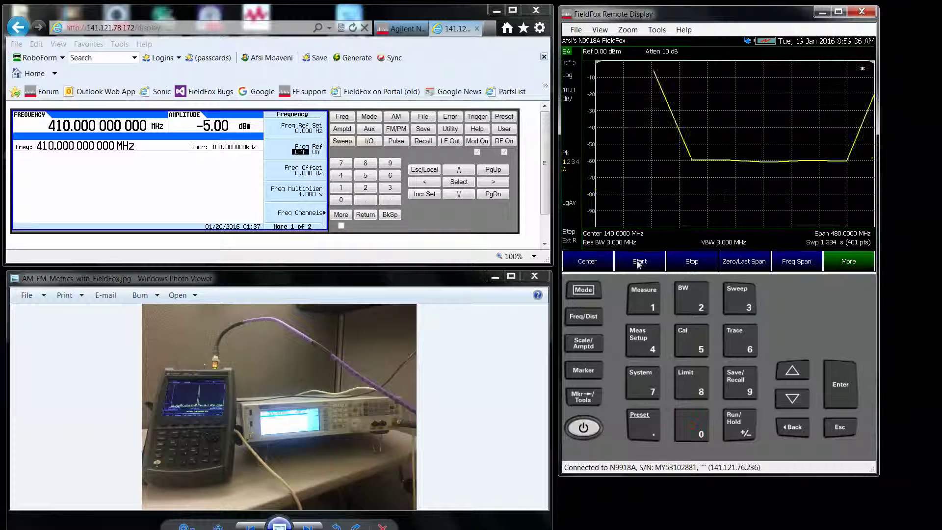
left_click(796, 261)
left_click(692, 301)
left_click(691, 342)
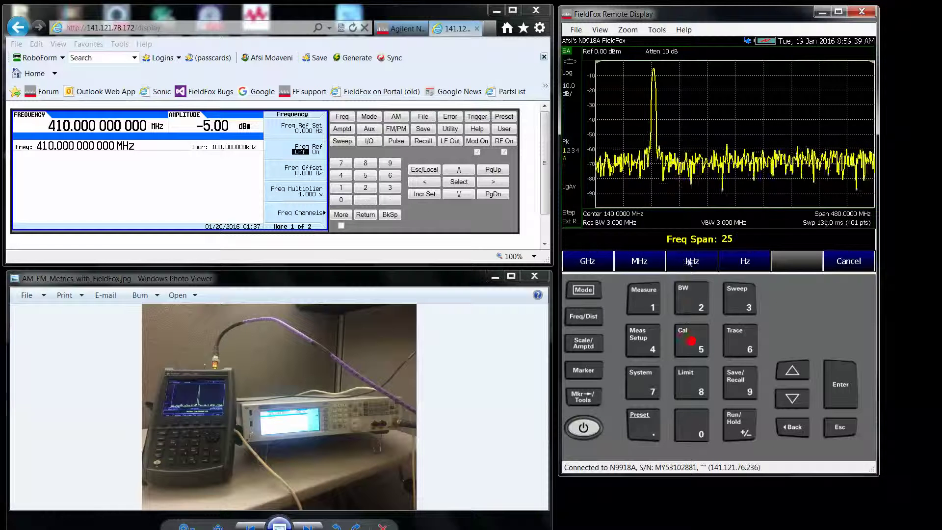
left_click(691, 262)
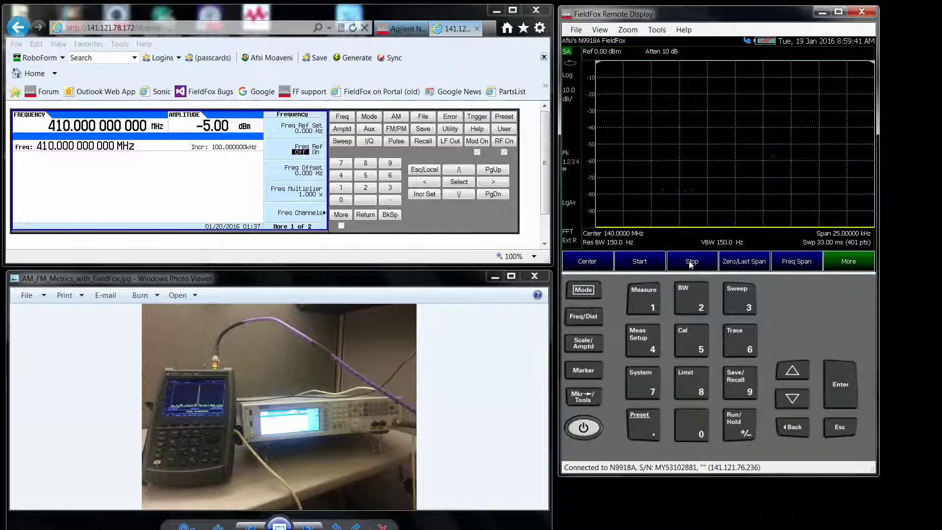
Correct the generator carrier frequency to 140 MHz.
left_click(342, 117)
left_click(342, 188)
left_click(341, 177)
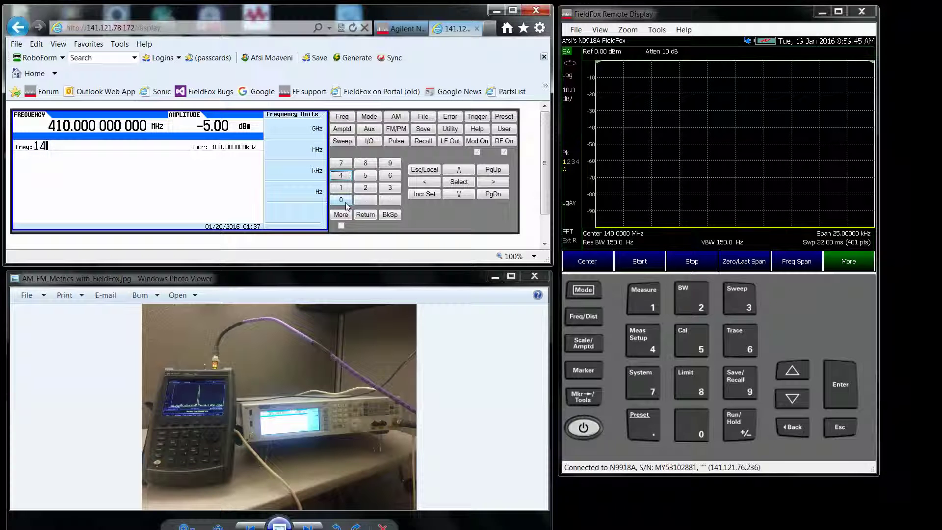
left_click(341, 200)
left_click(307, 152)
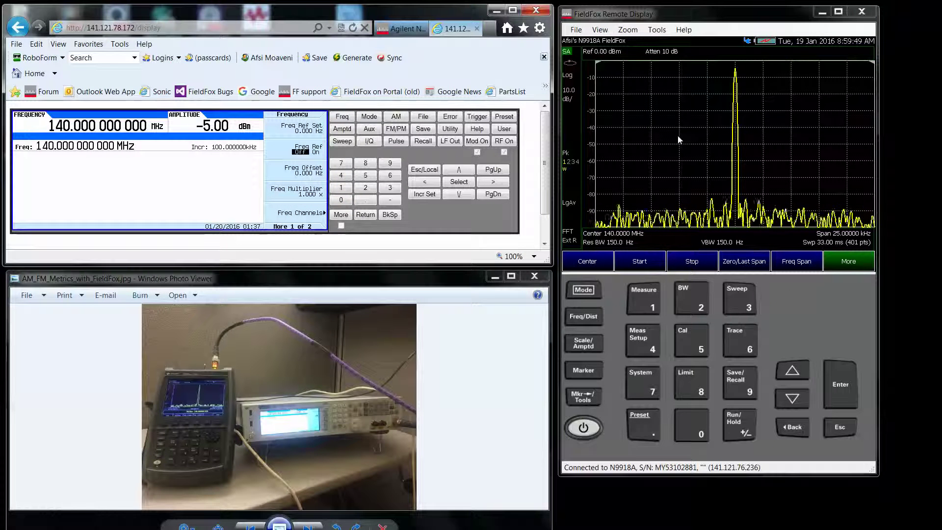
Turn on generator FM with a 1 kHz modulation rate.
left_click(400, 129)
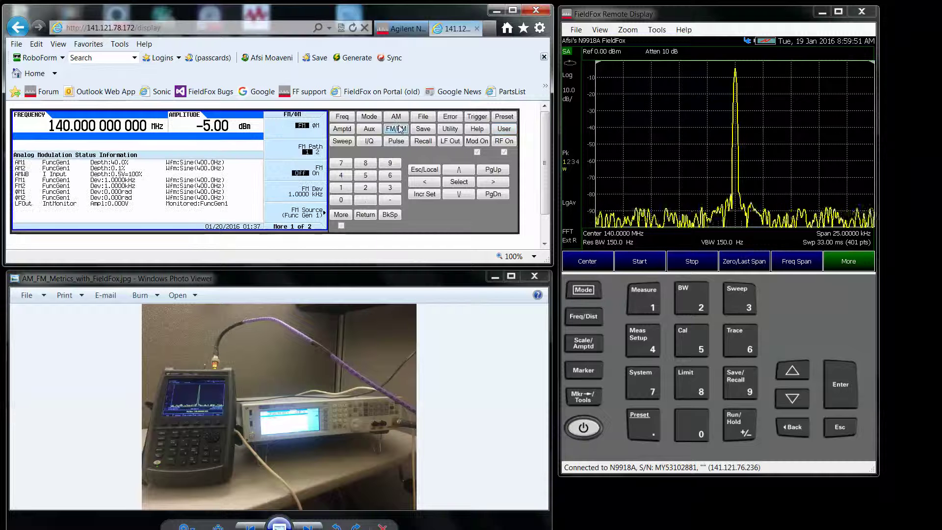
left_click(322, 178)
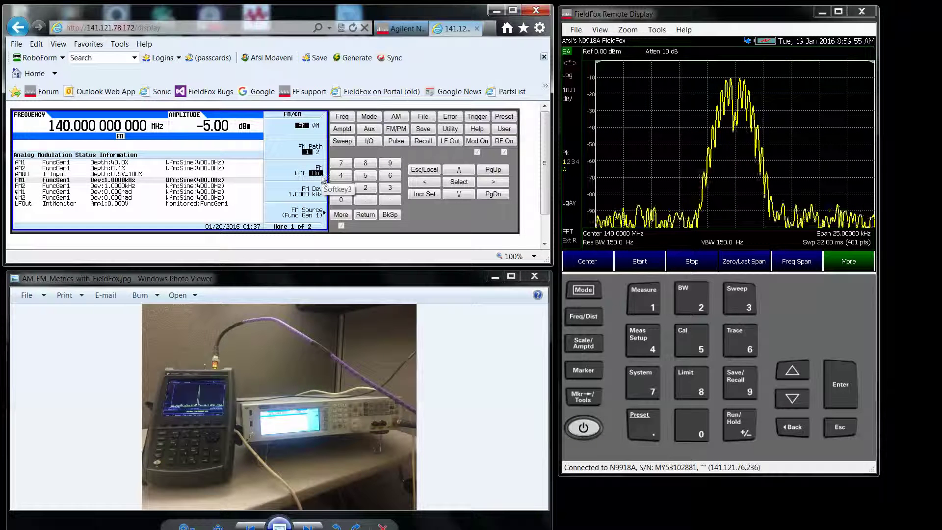
left_click(341, 215)
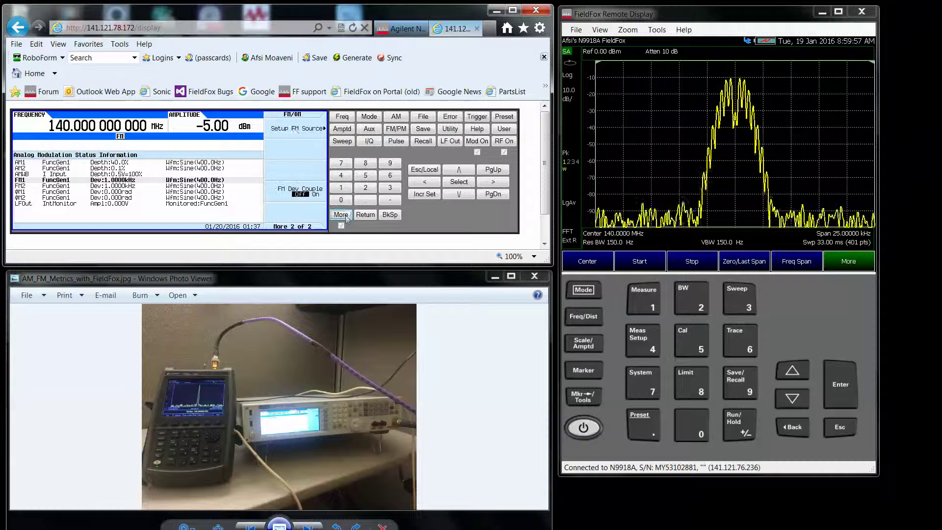
left_click(309, 151)
left_click(316, 153)
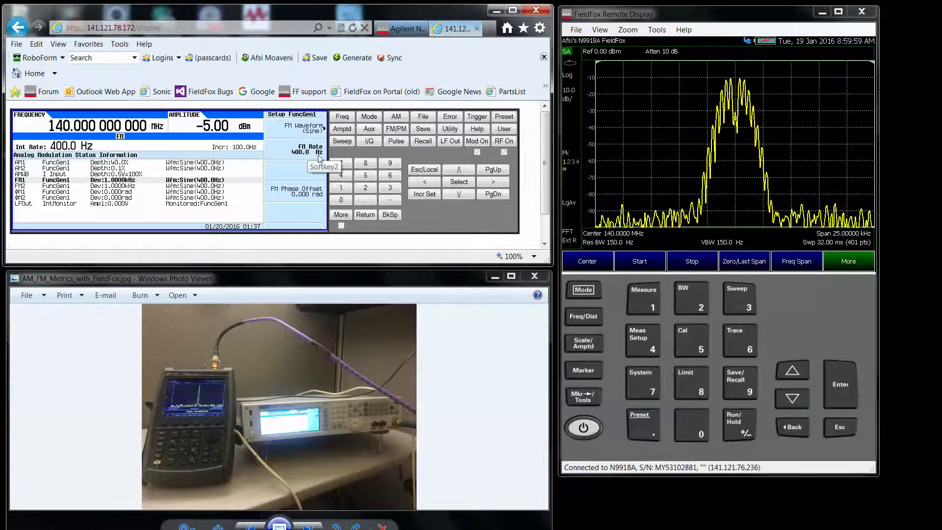
left_click(341, 187)
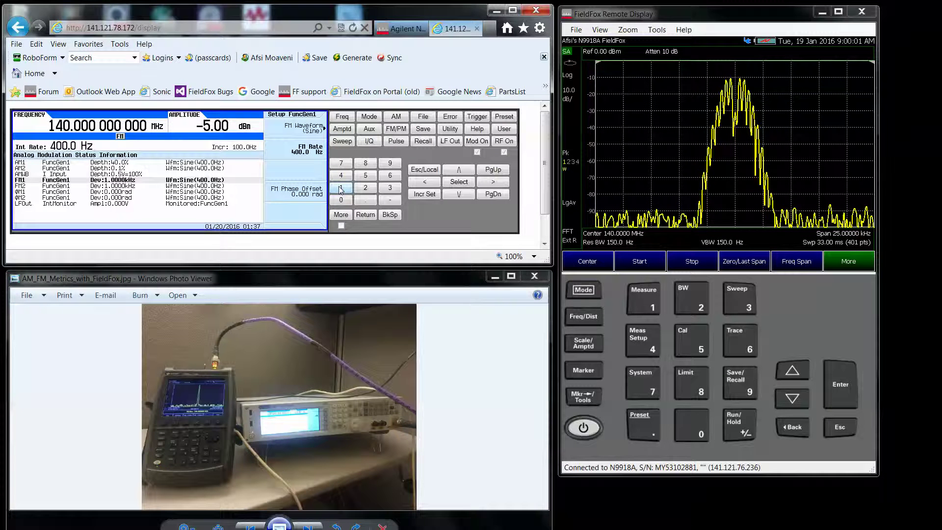
left_click(317, 149)
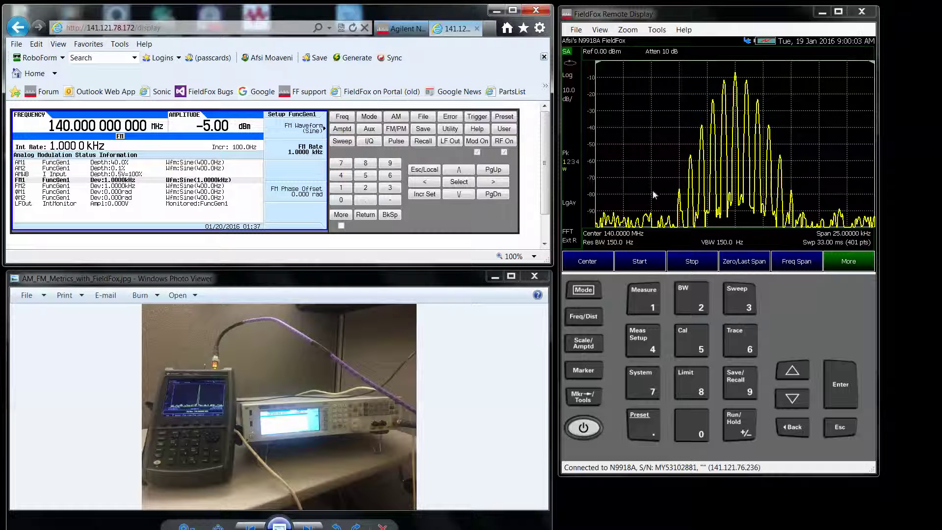
left_click(365, 215)
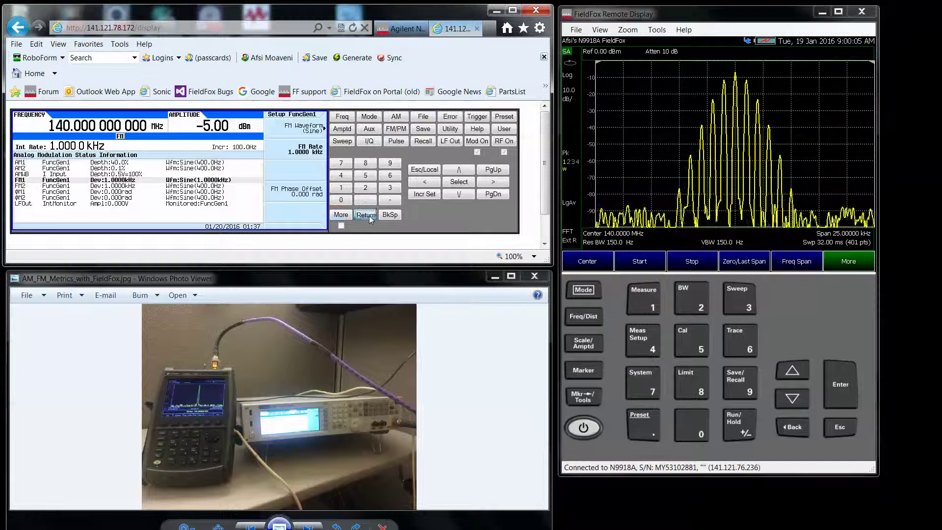
Set the FM deviation to 4 kHz.
left_click(396, 128)
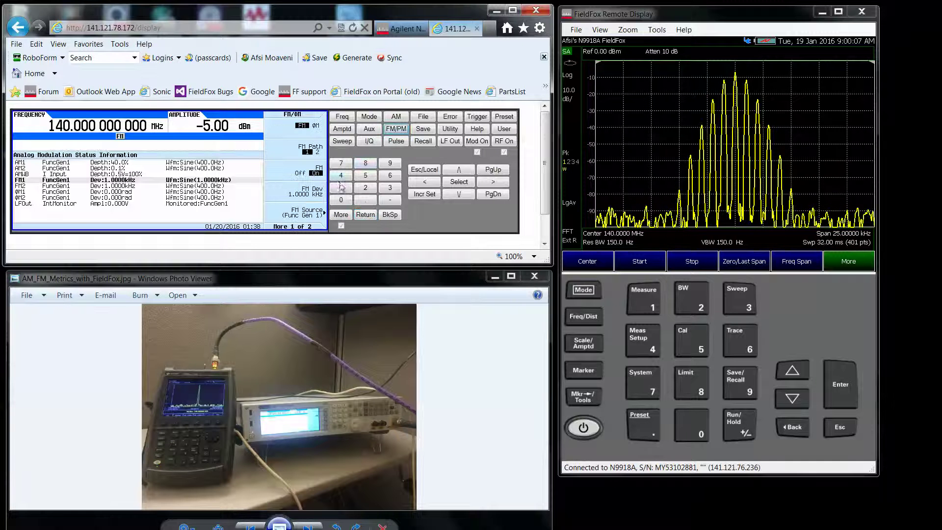
left_click(342, 176)
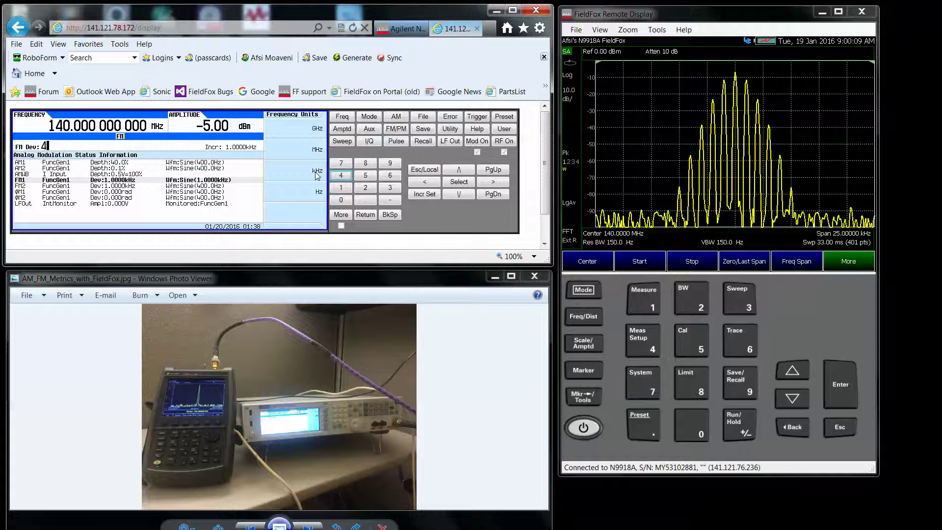
left_click(294, 147)
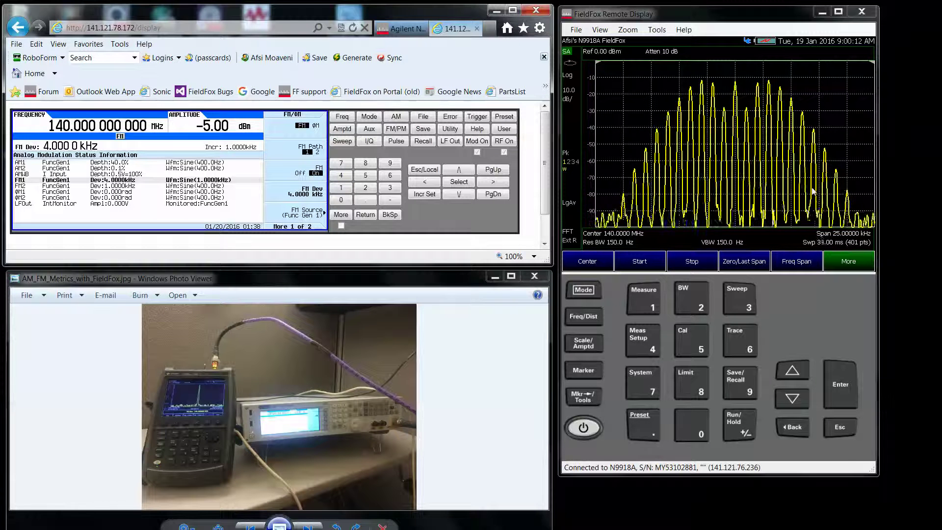
left_click(643, 298)
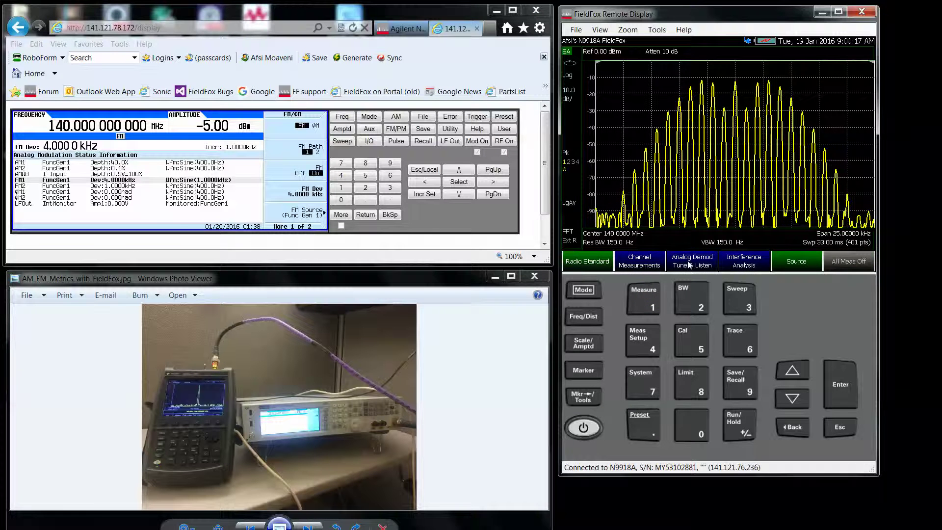
Select Analog Demod FM Metrics, reading 4.004 kHz deviation at a 1.000 kHz rate.
left_click(688, 265)
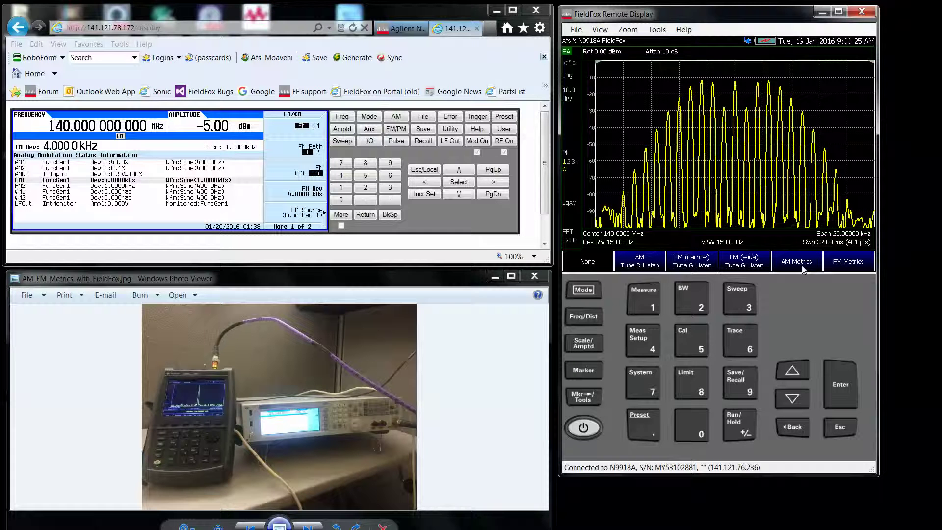
left_click(849, 269)
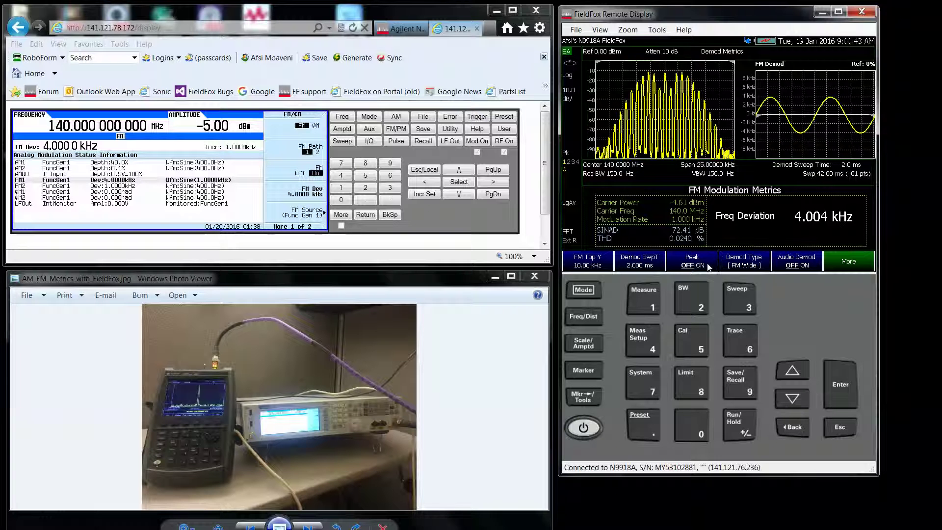
Turn on FieldFox peak readouts and set the EXG FM source waveform to Triangle.
left_click(686, 264)
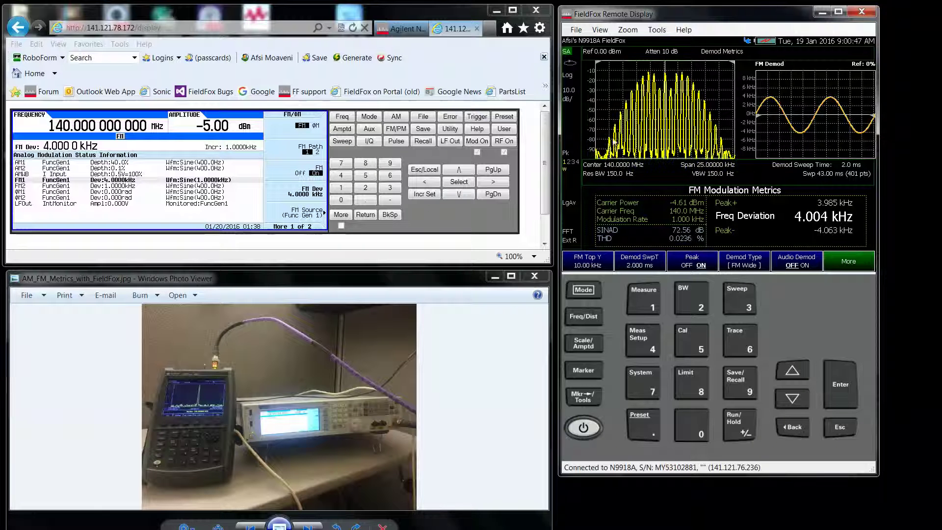
left_click(361, 218)
left_click(280, 133)
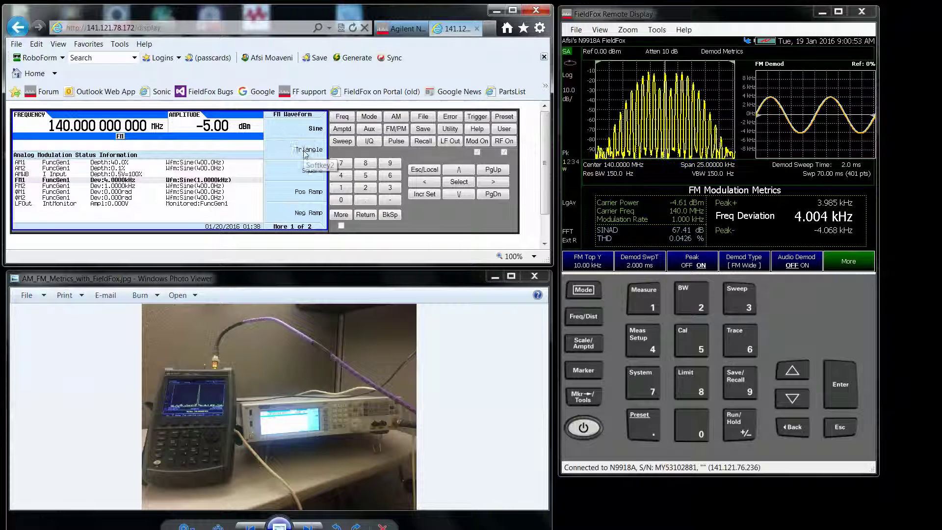
left_click(304, 152)
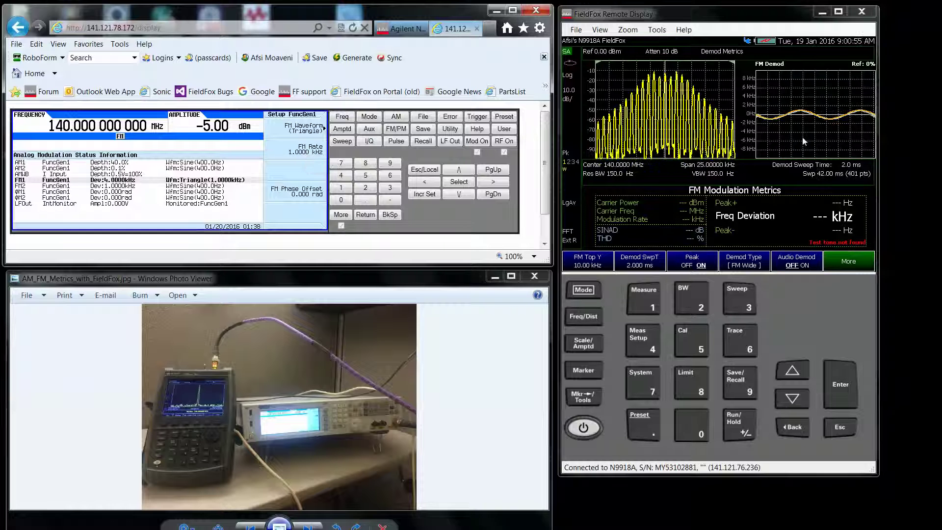
left_click(707, 268)
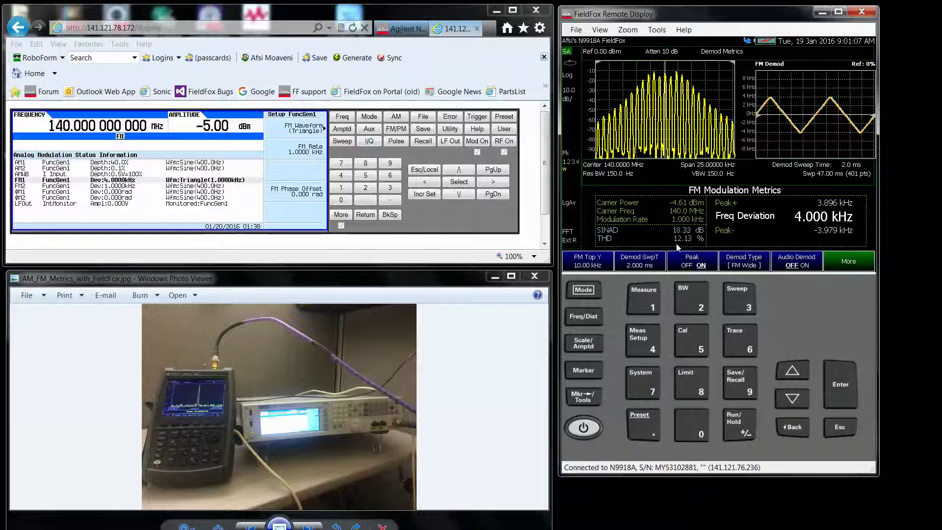
Bring up the FieldFox Analog Demod Tune & Listen measurement choices, including FM Metrics.
left_click(848, 263)
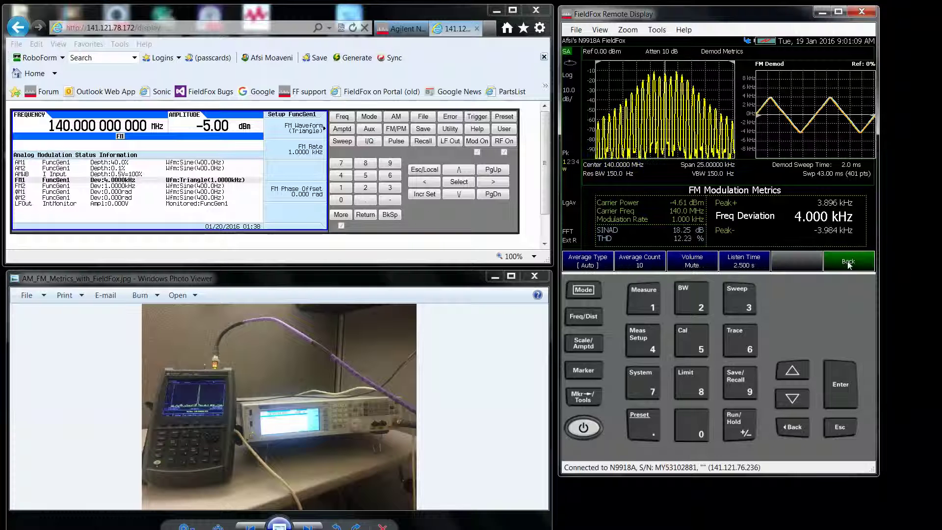
left_click(644, 299)
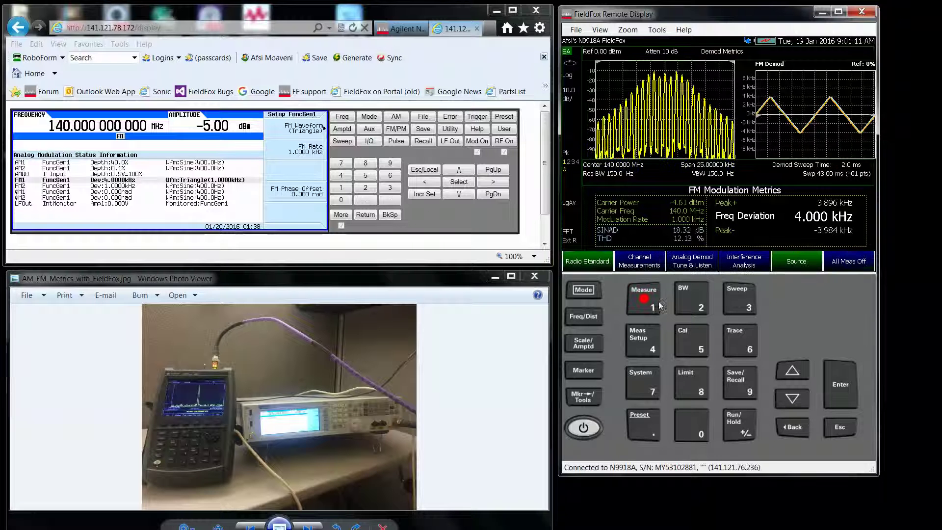
left_click(693, 267)
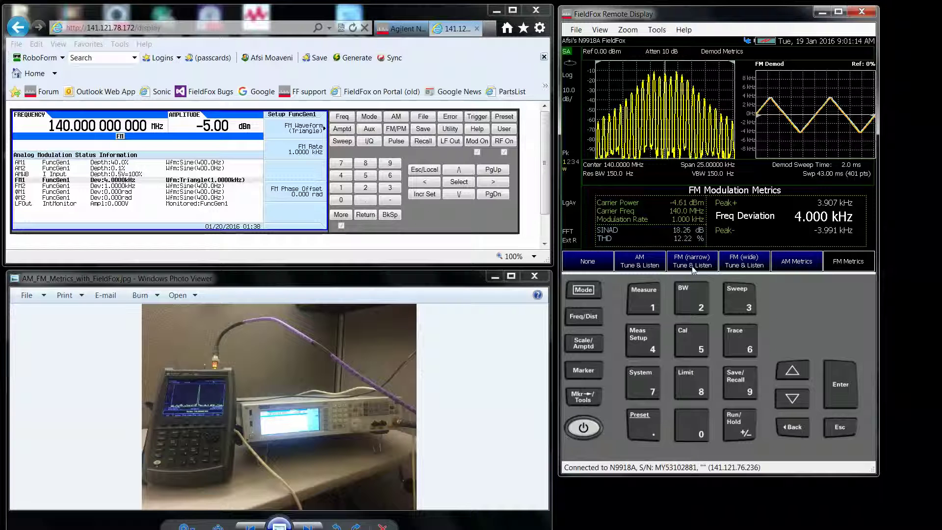